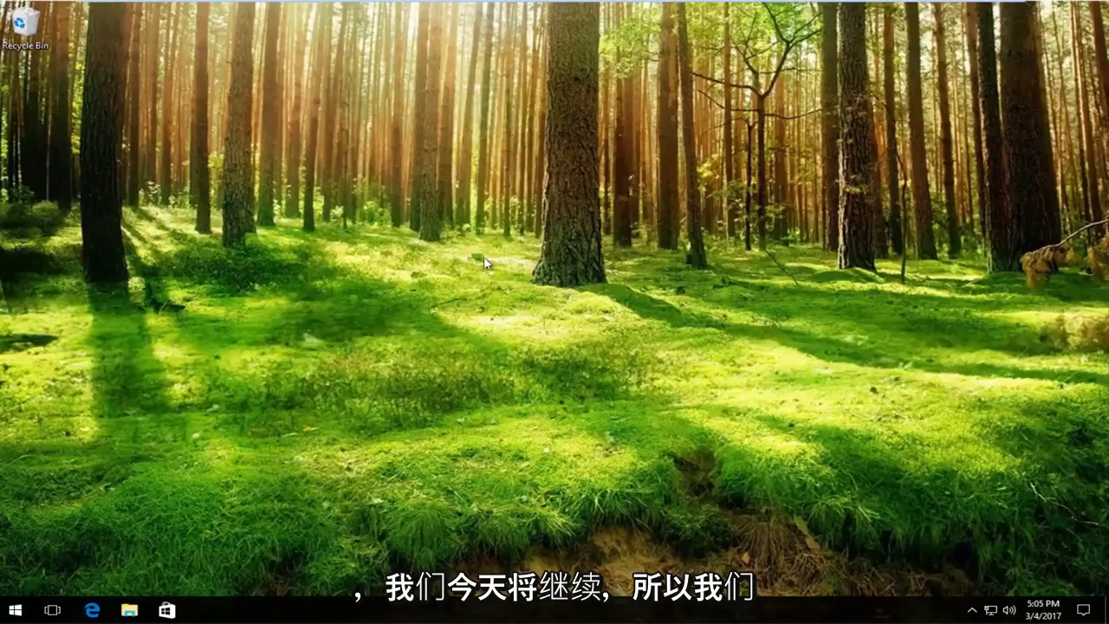
Search the Start menu for 'computer management' and launch Computer Management
click(16, 609)
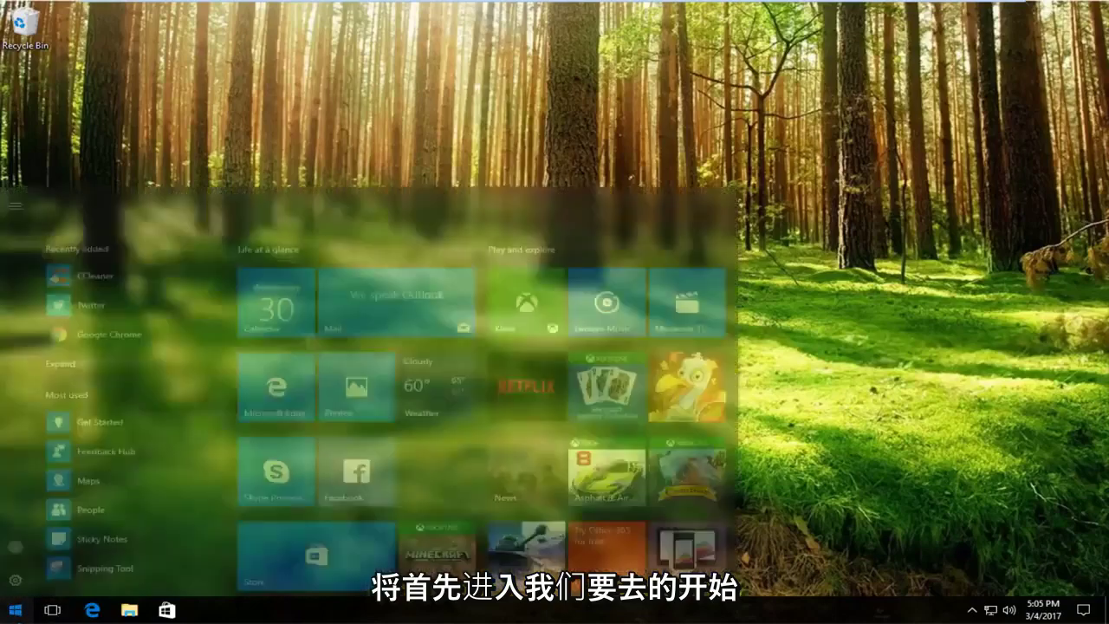
text(c)
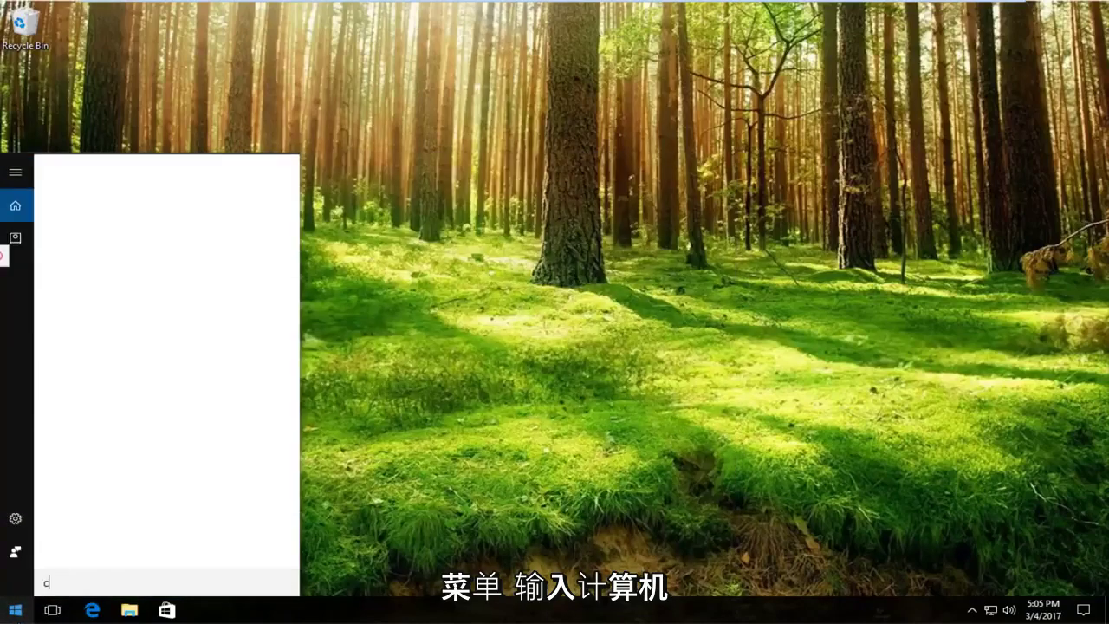
text(omputer m,)
key(BackSpace)
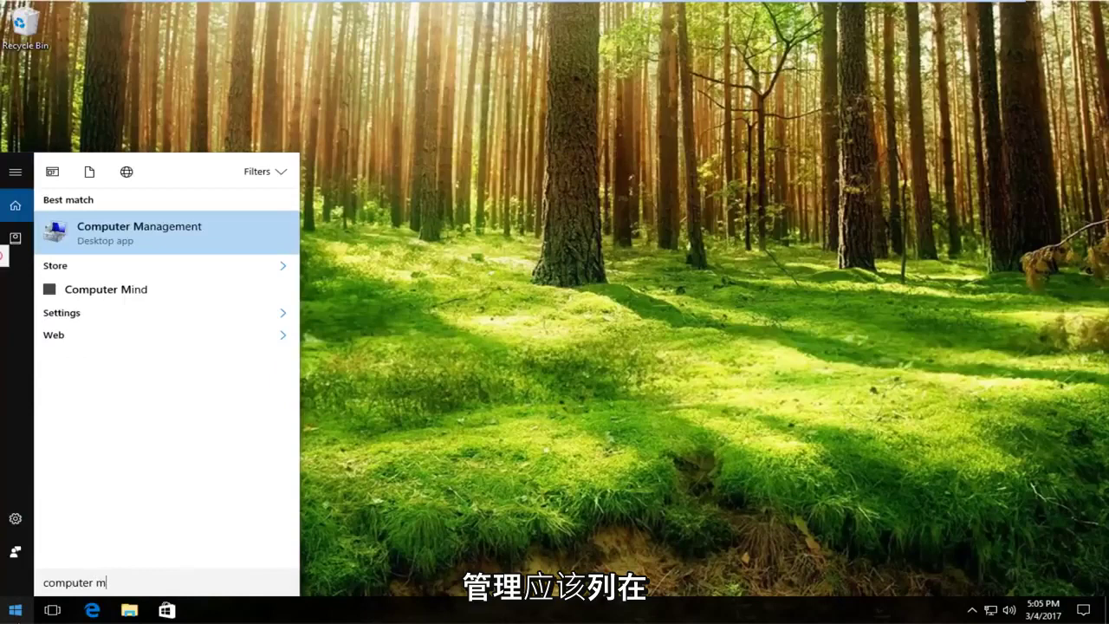
text(anagement)
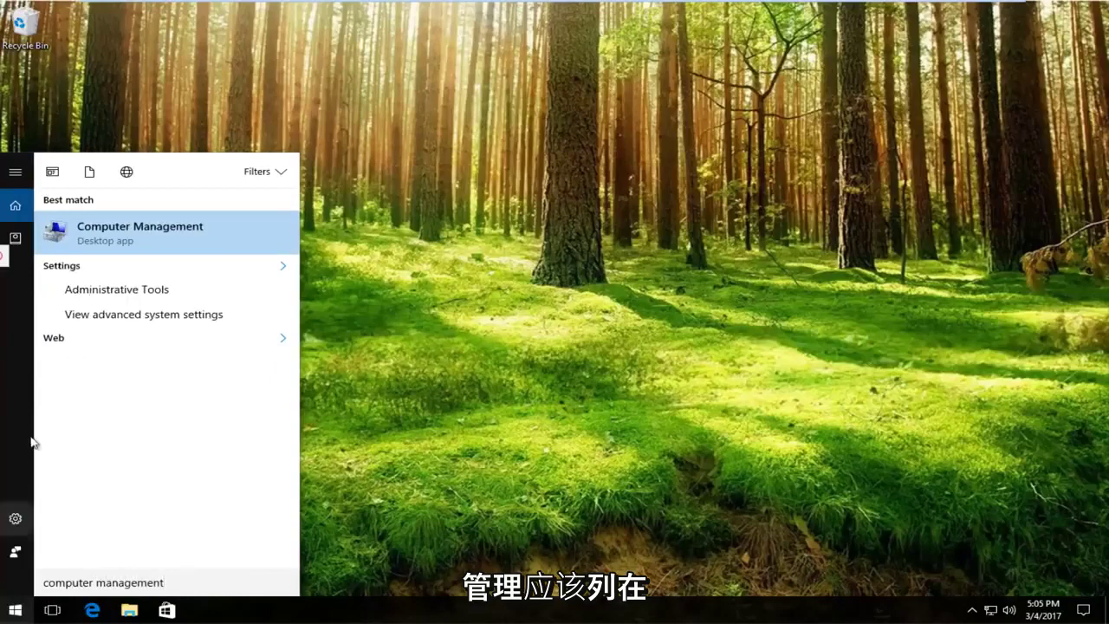
click(129, 246)
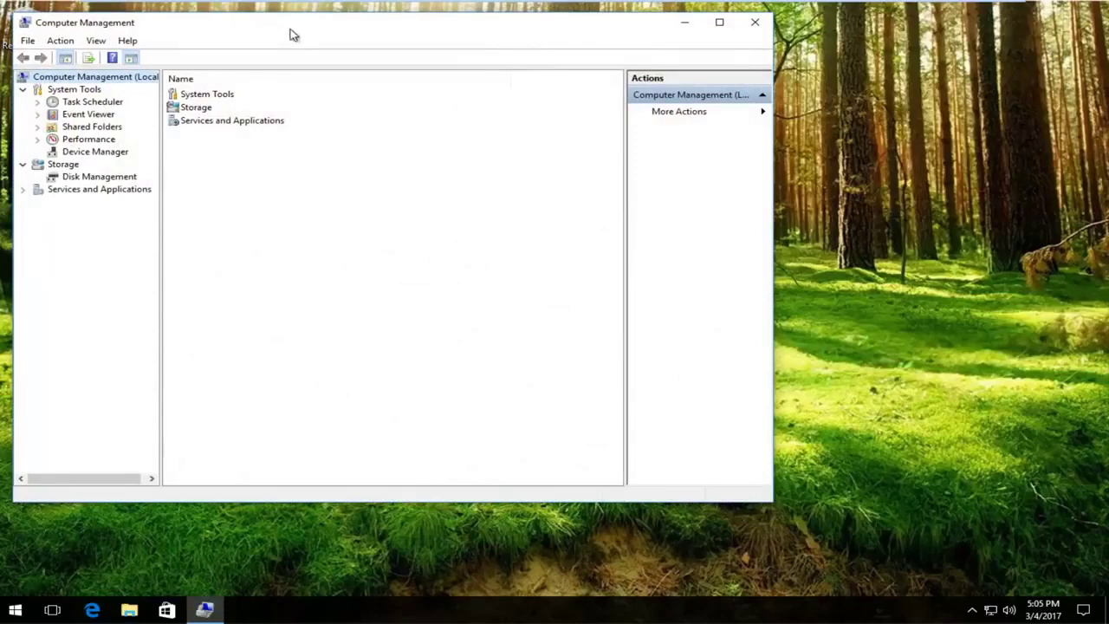
Center the window, open Device Manager, and expand Display adapters to reveal VMware SVGA 3D
drag(291, 32, 472, 38)
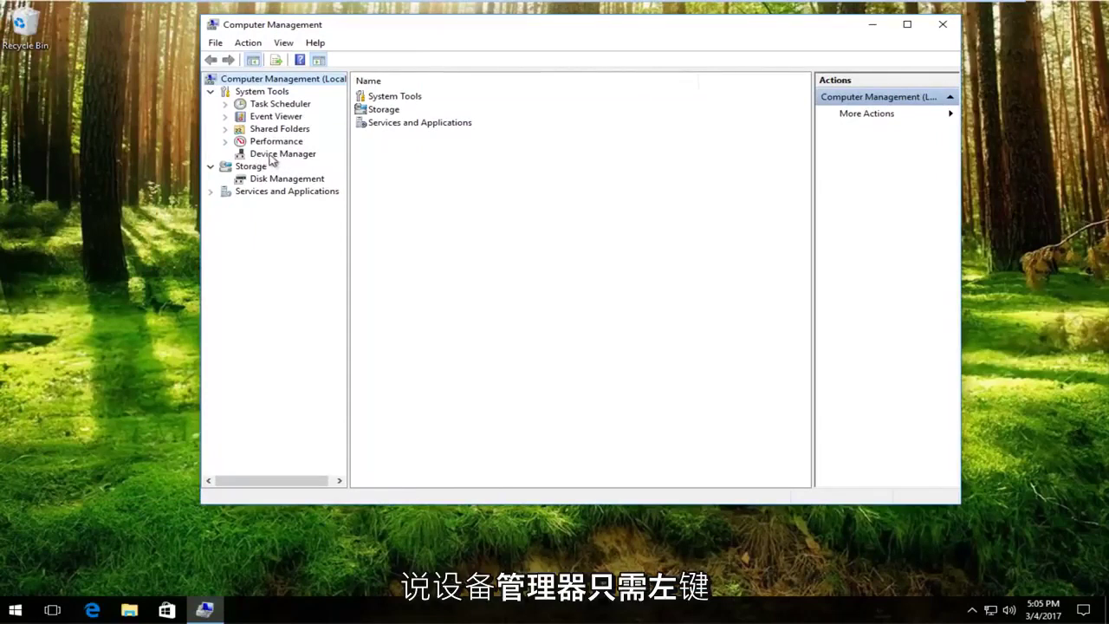
click(277, 155)
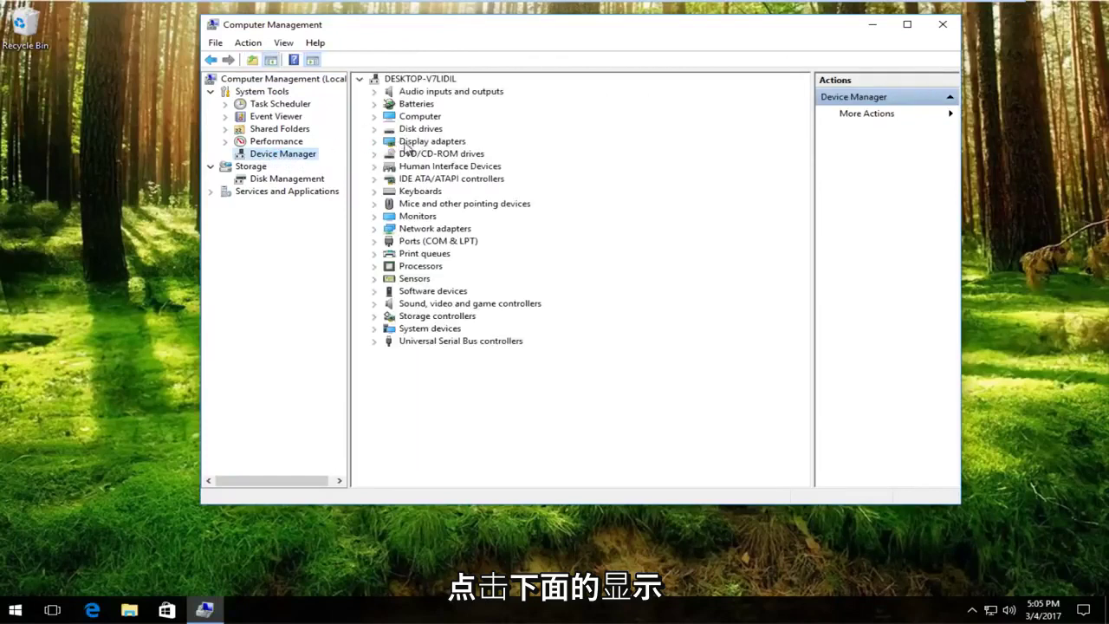
click(374, 141)
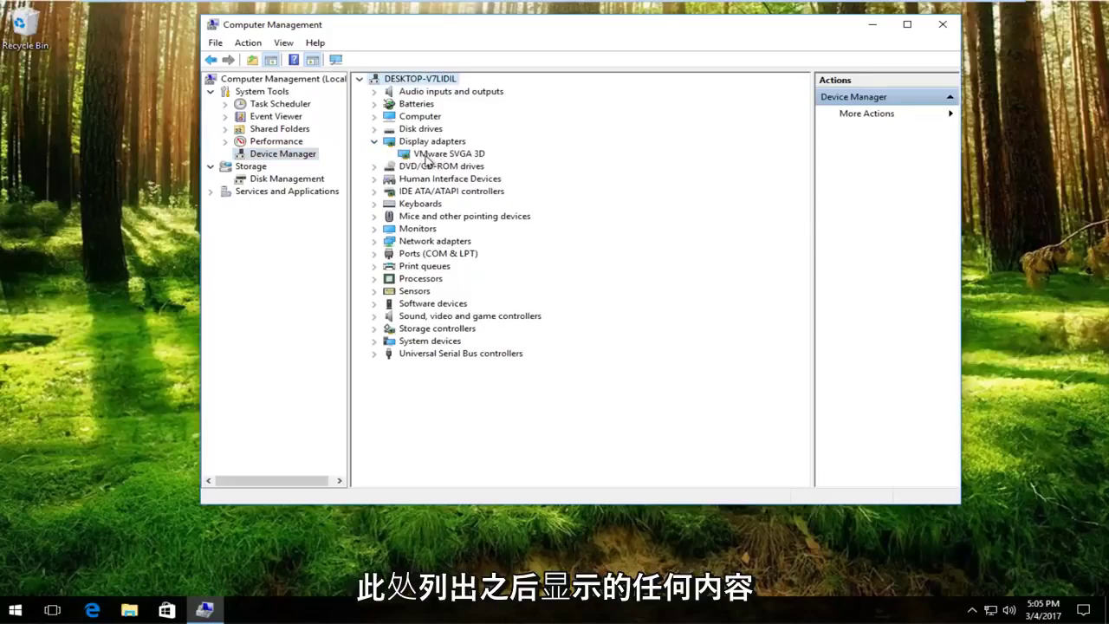
Run an automatic driver update search for the VMware SVGA 3D adapter
right_click(426, 157)
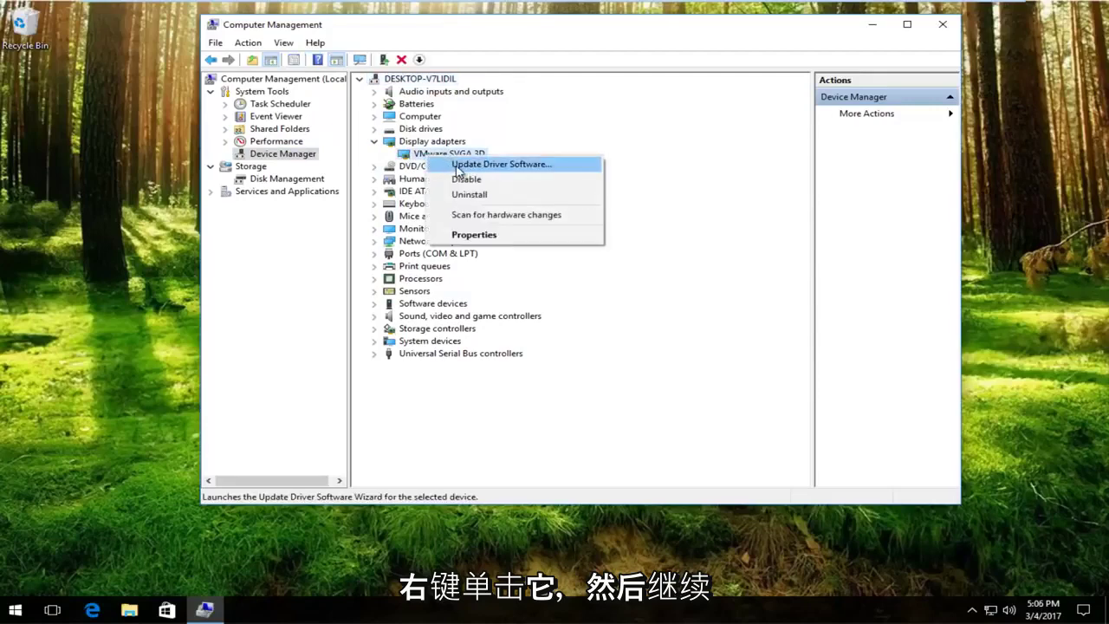
click(534, 164)
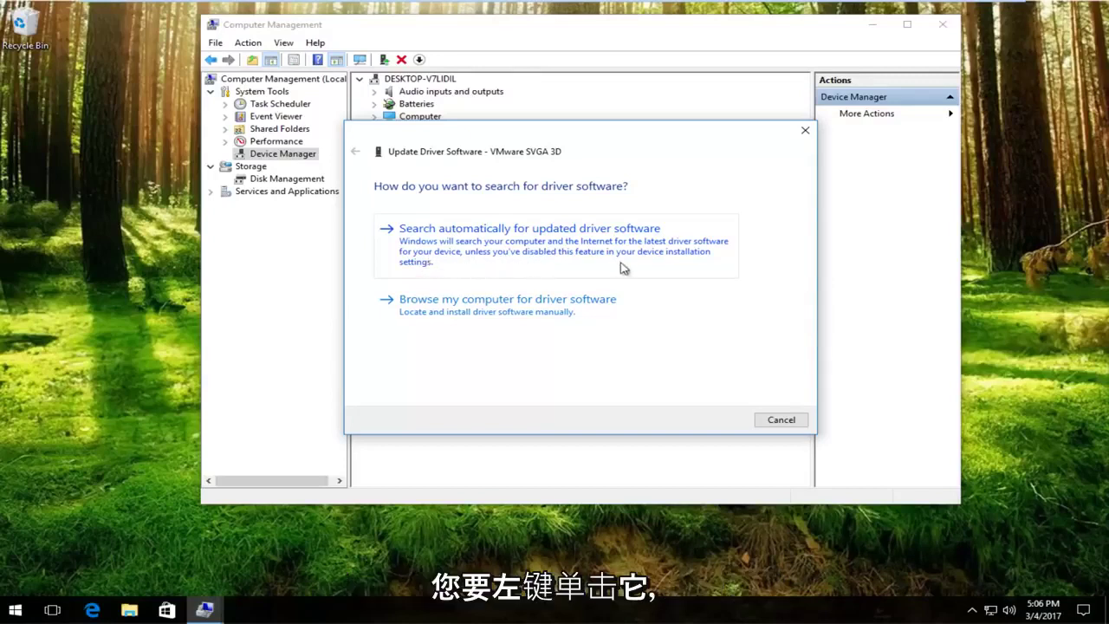
click(492, 244)
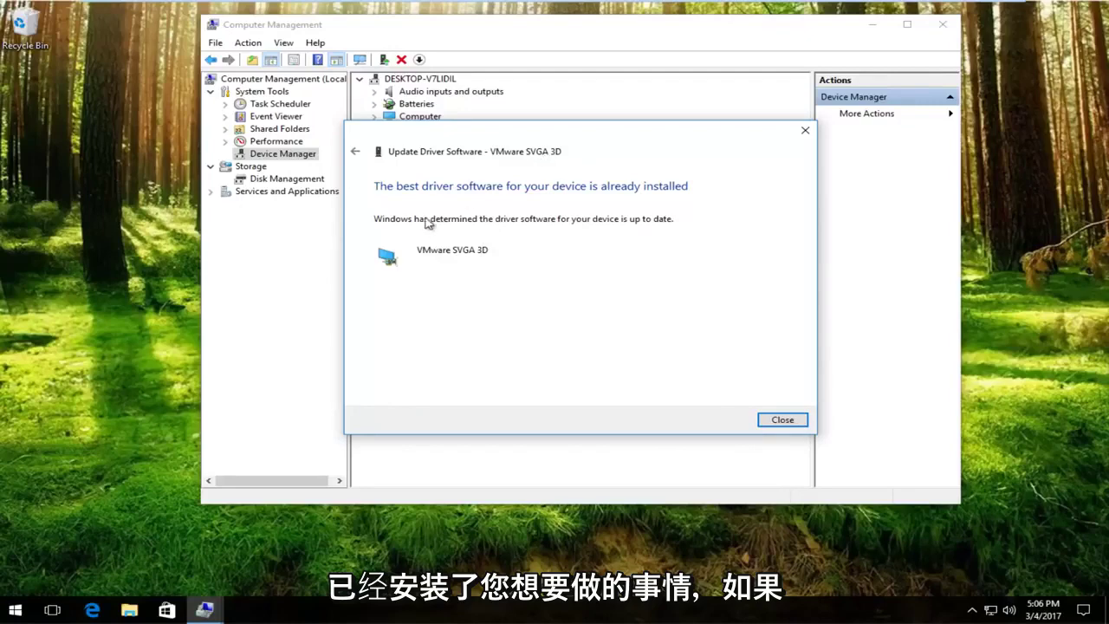
View the browse-my-computer driver option, then close the wizard and Computer Management
click(356, 153)
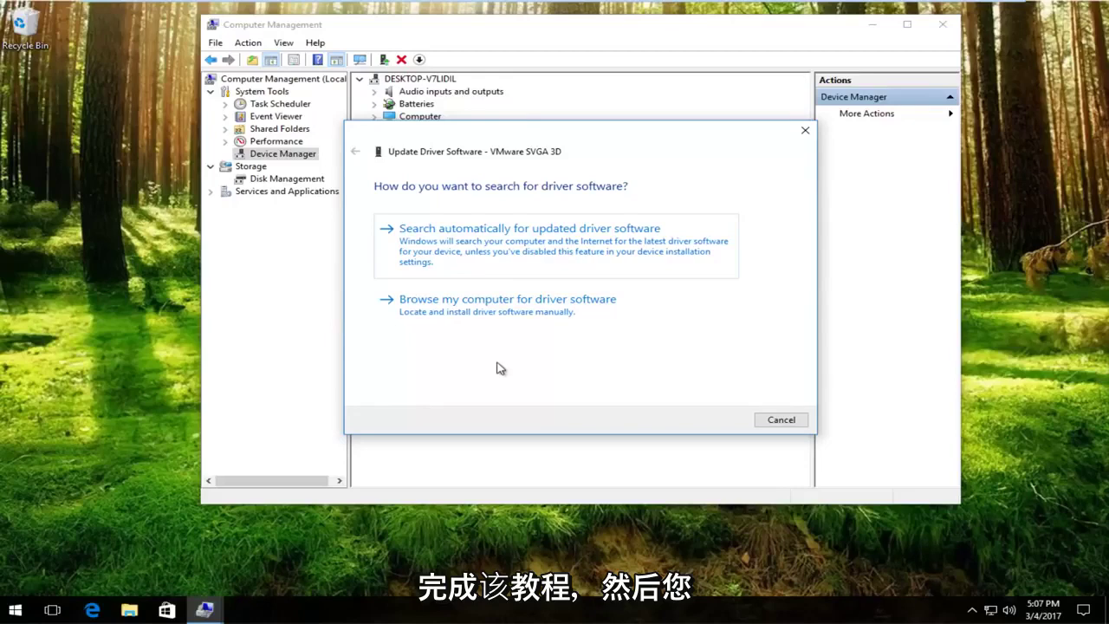
click(466, 313)
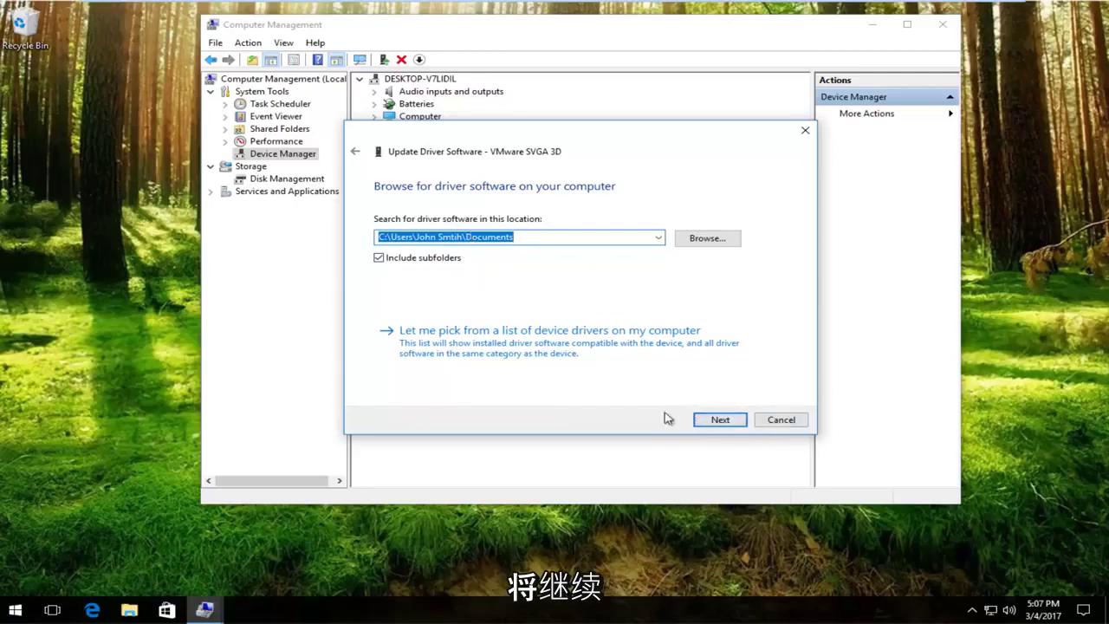
click(804, 131)
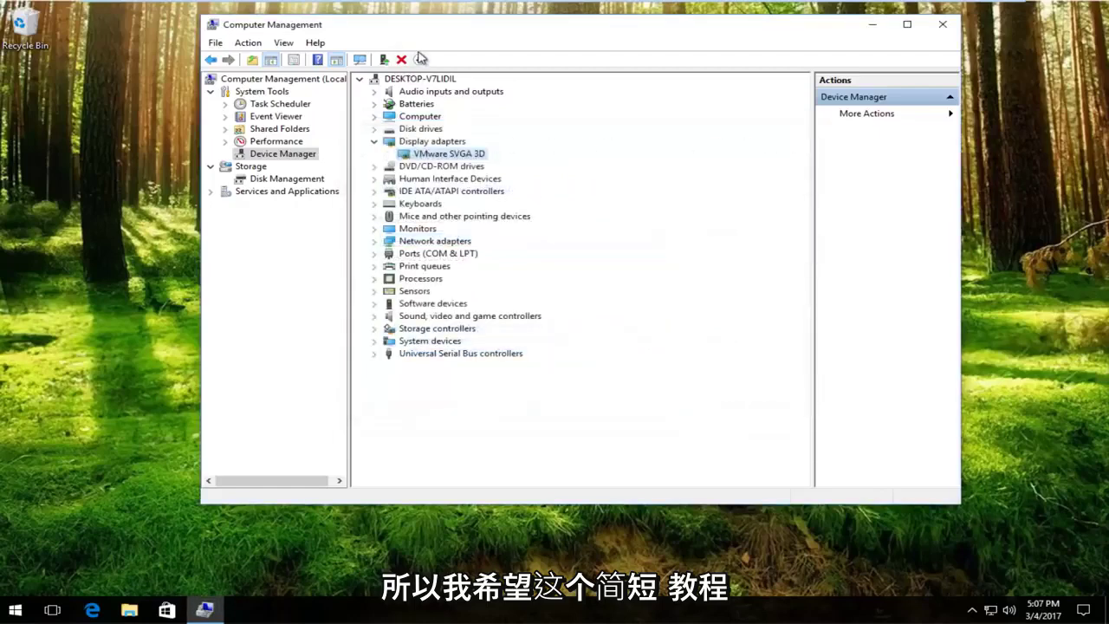
click(942, 27)
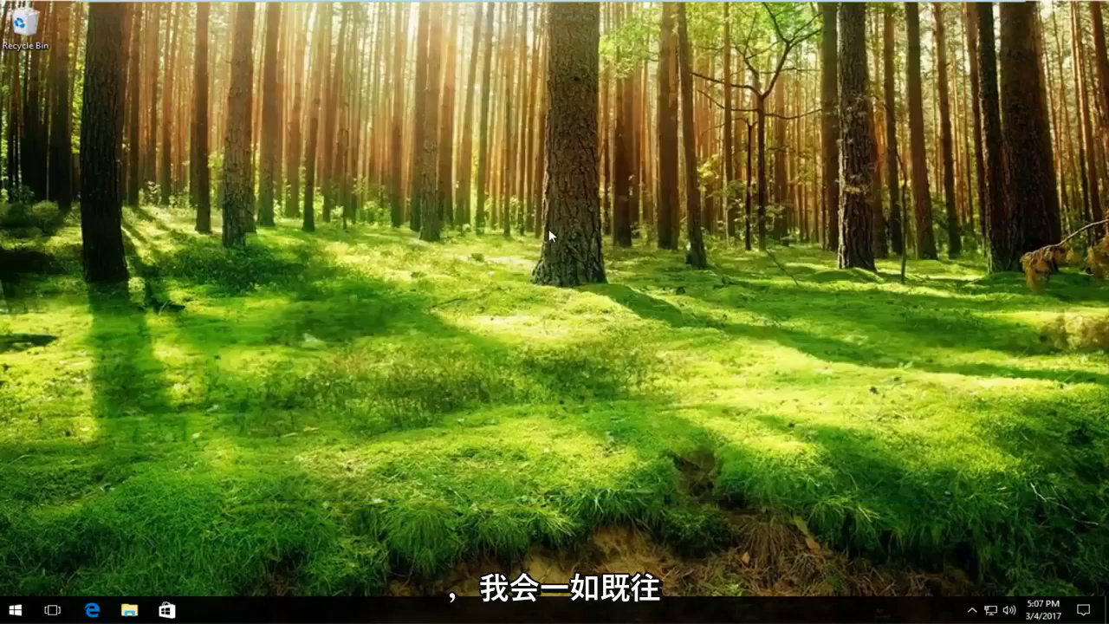